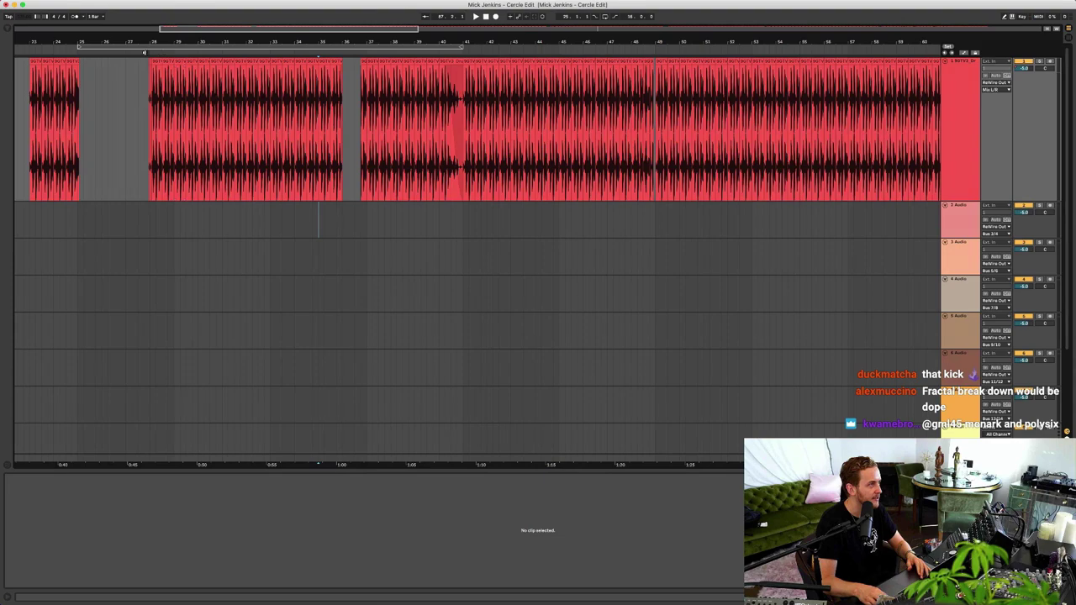
Play the loop from around bar 28, stopping and restarting playback to hear it
click(148, 51)
key(space)
key(space)
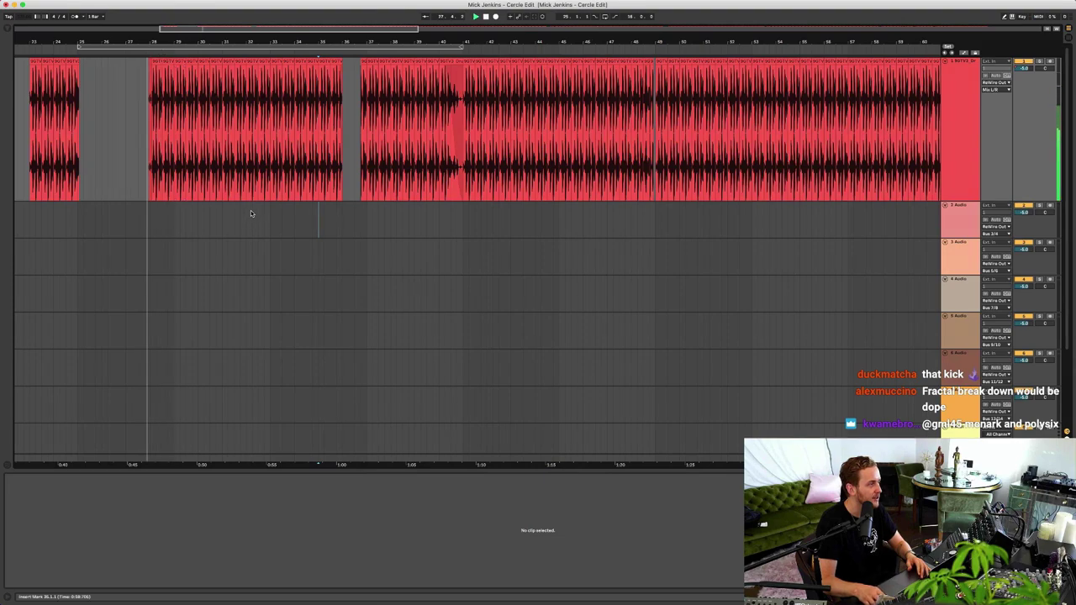
scroll(237, 187, left, 2)
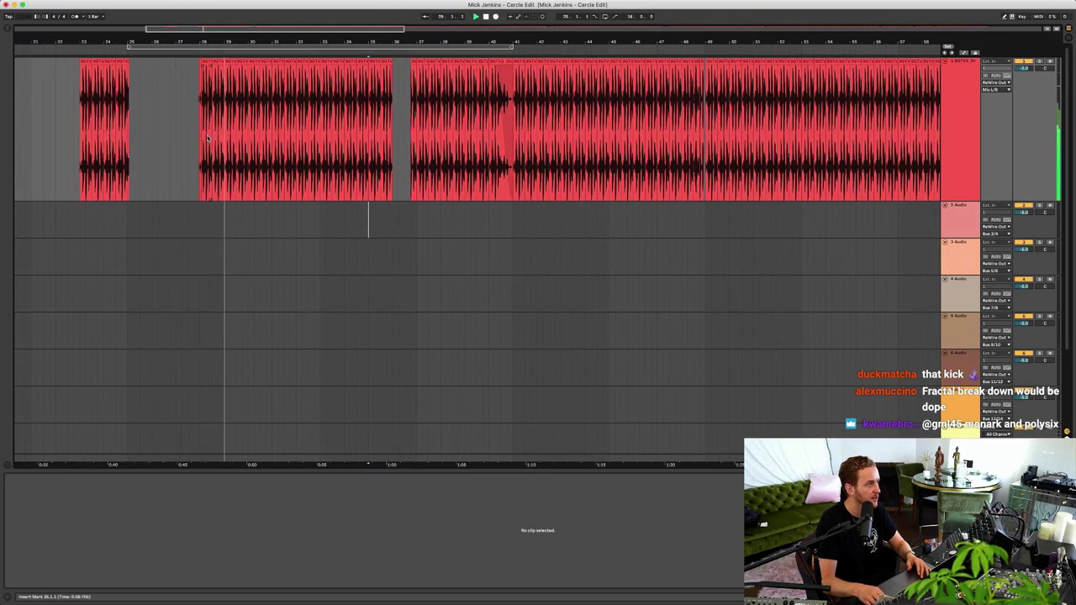
key(space)
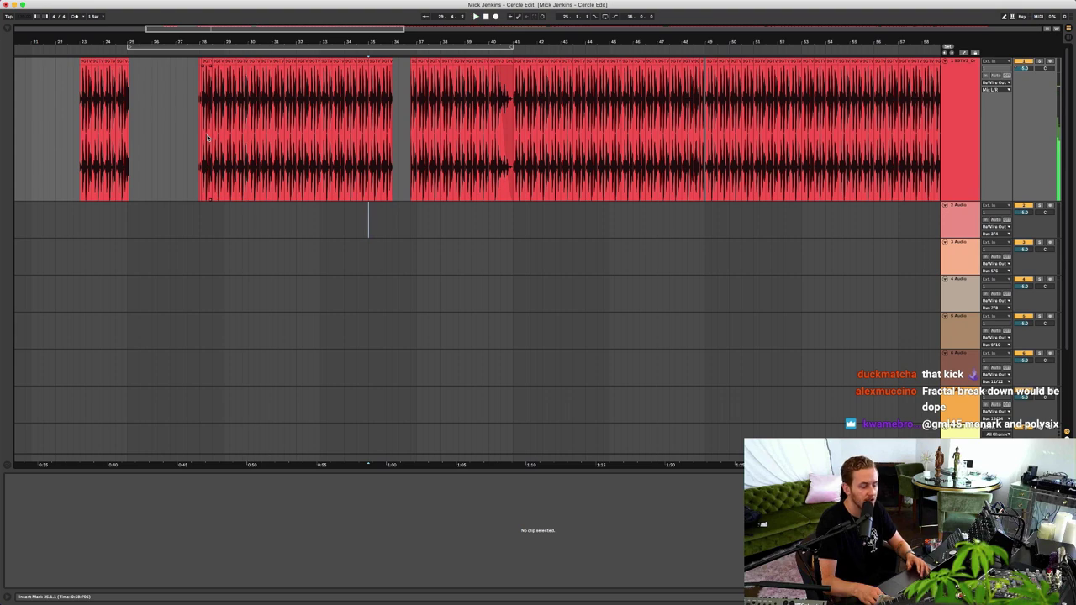
scroll(209, 130, left, 1)
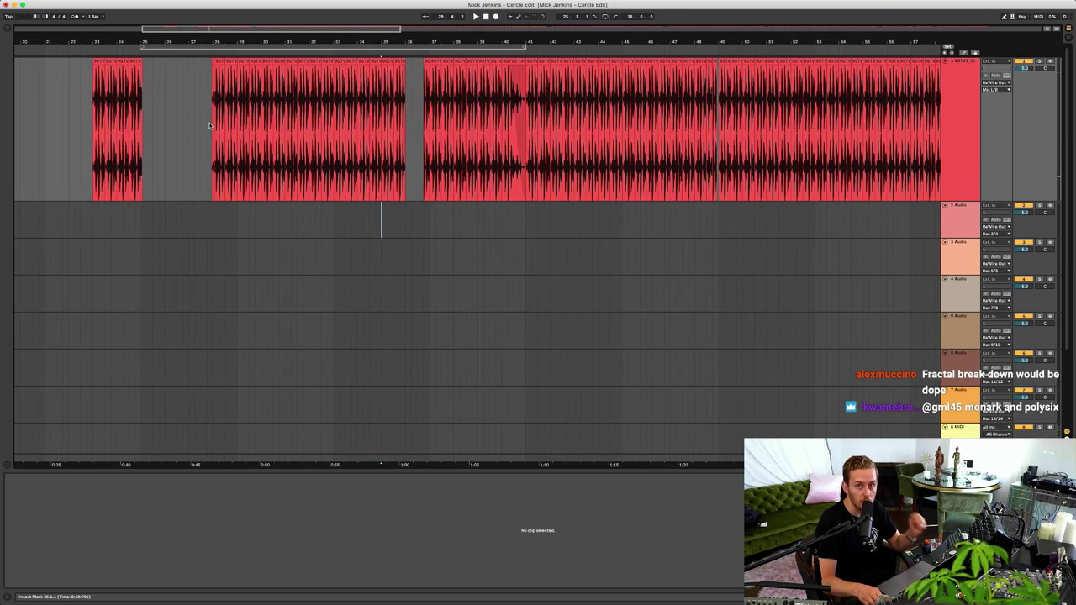
key(space)
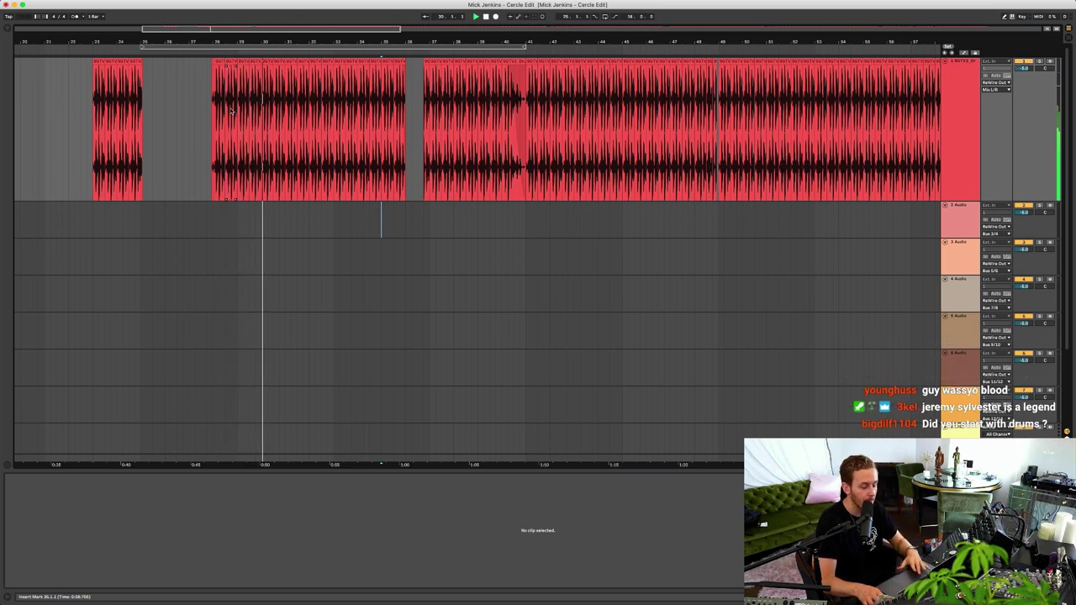
key(space)
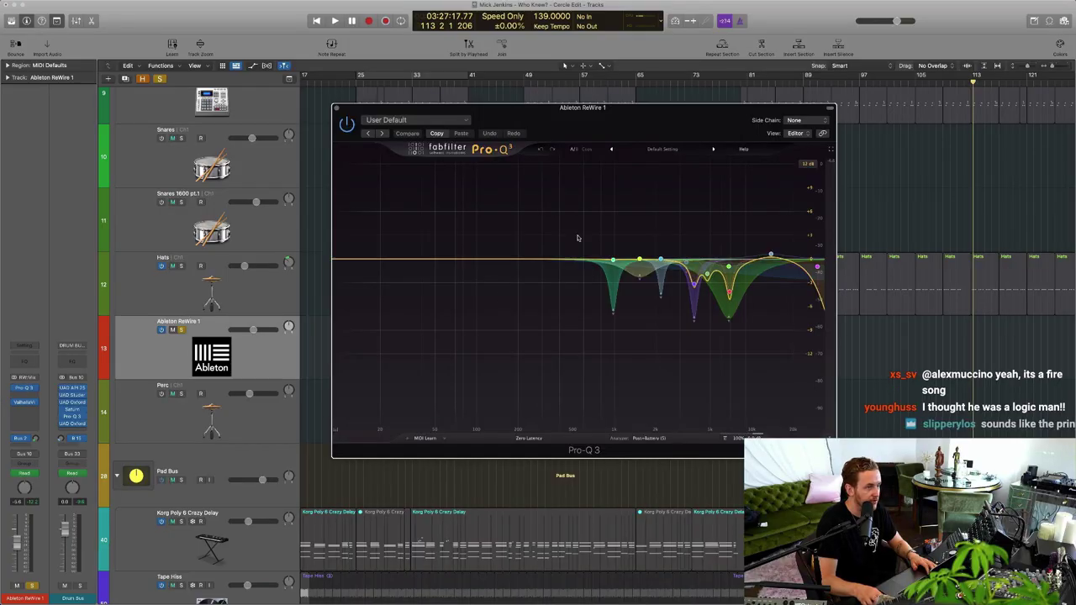
Bring up the Pro-Q 3 EQ on Ableton ReWire 1 and play from bar 81
drag(676, 120, 629, 157)
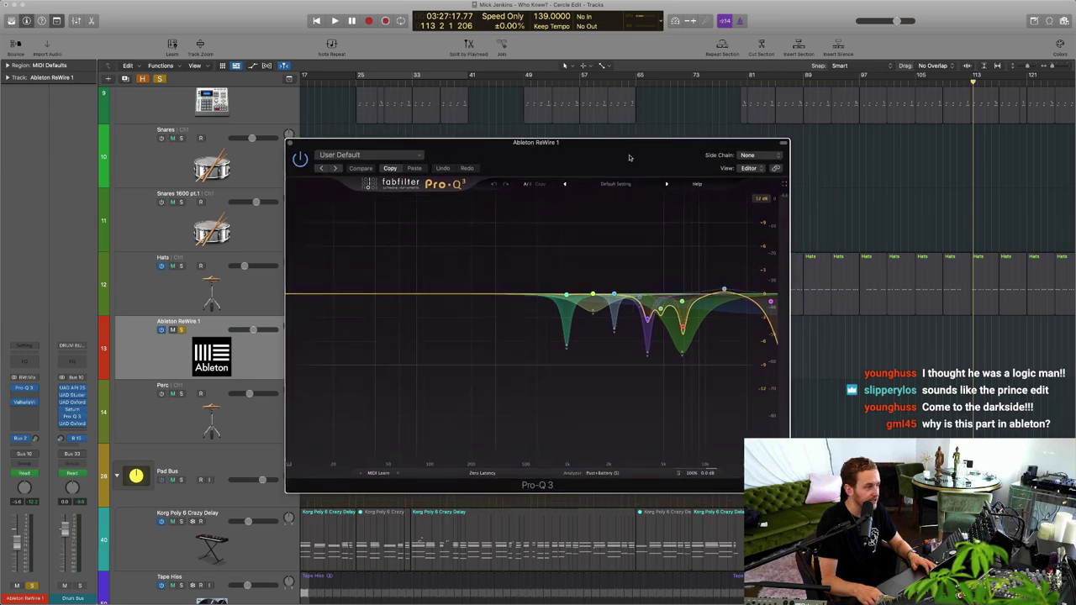
click(16, 394)
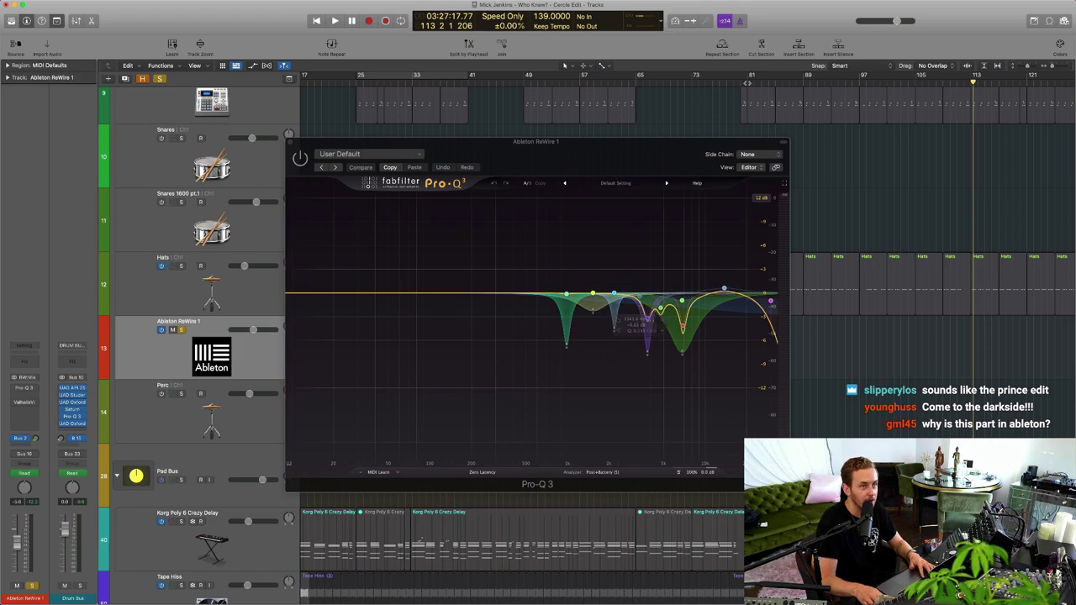
key(space)
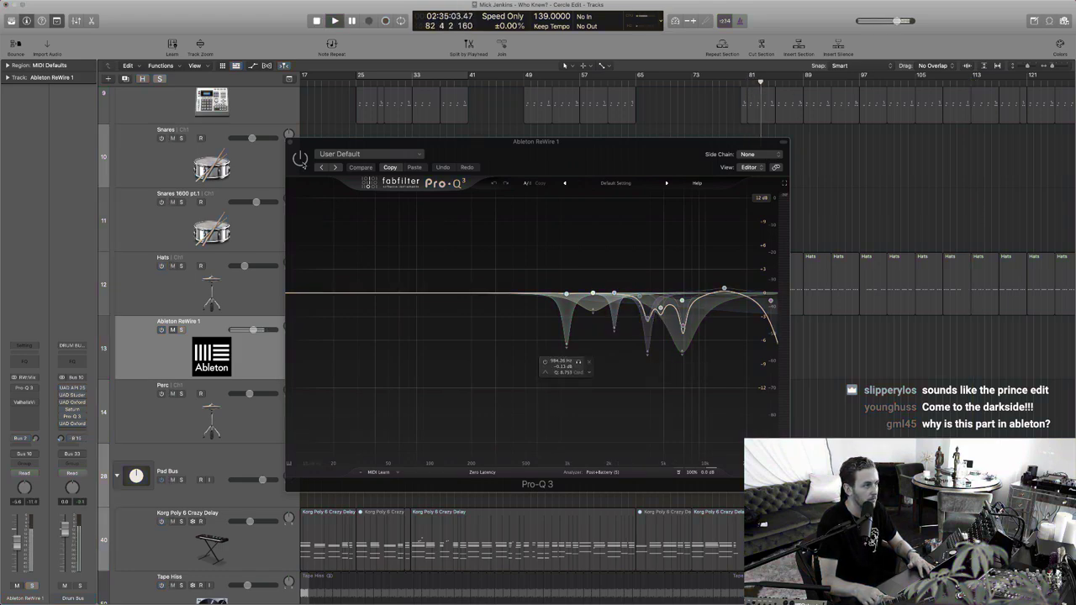
Select the 3132 Hz Pro-Q 3 band on the live spectrum and replay from bar 81
click(300, 159)
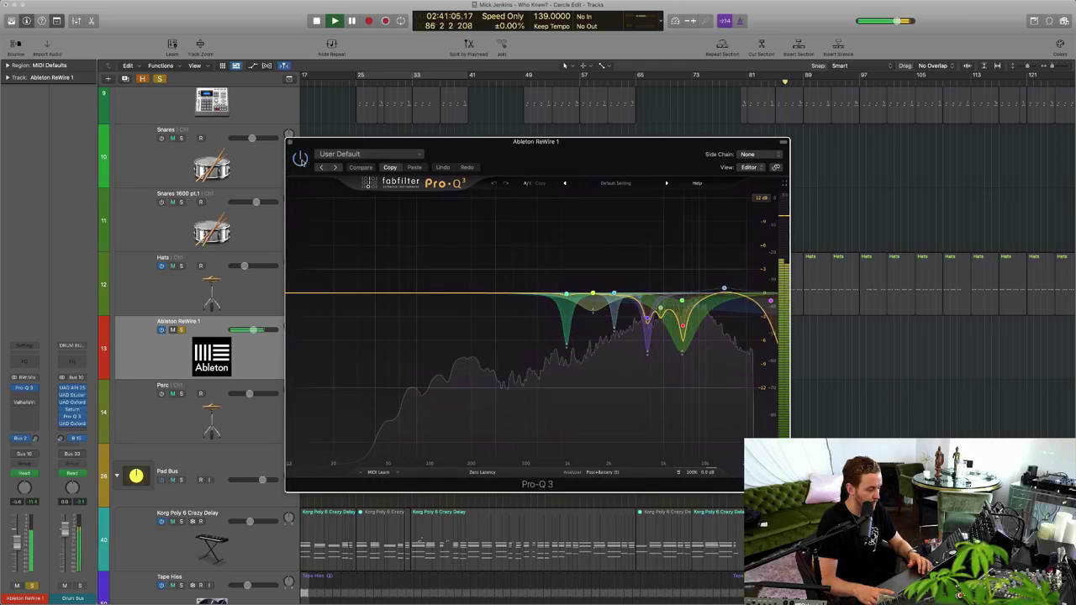
mouse_move(656, 304)
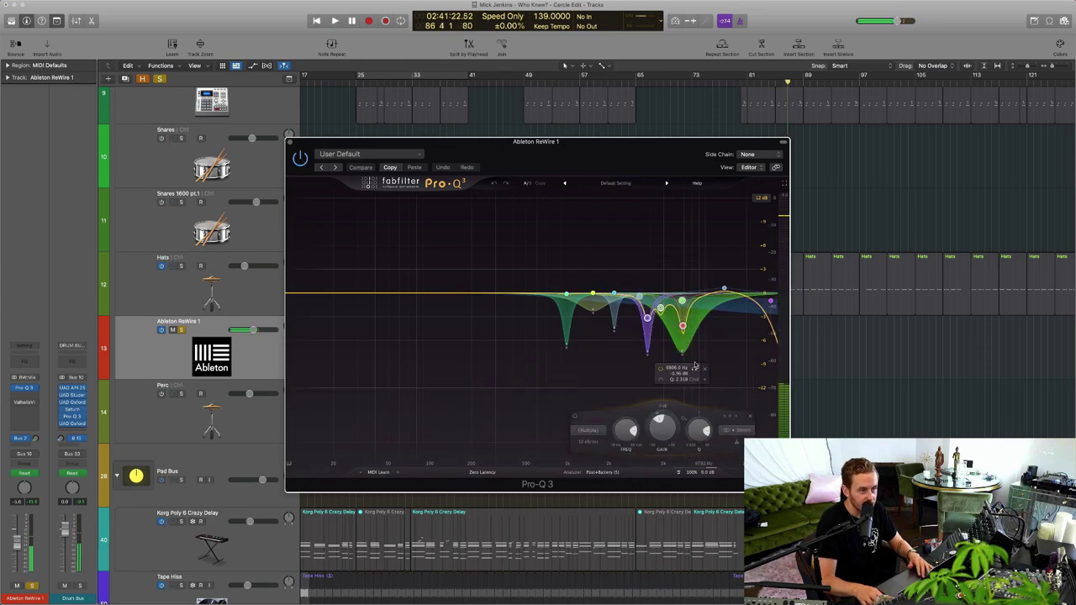
drag(542, 252, 594, 300)
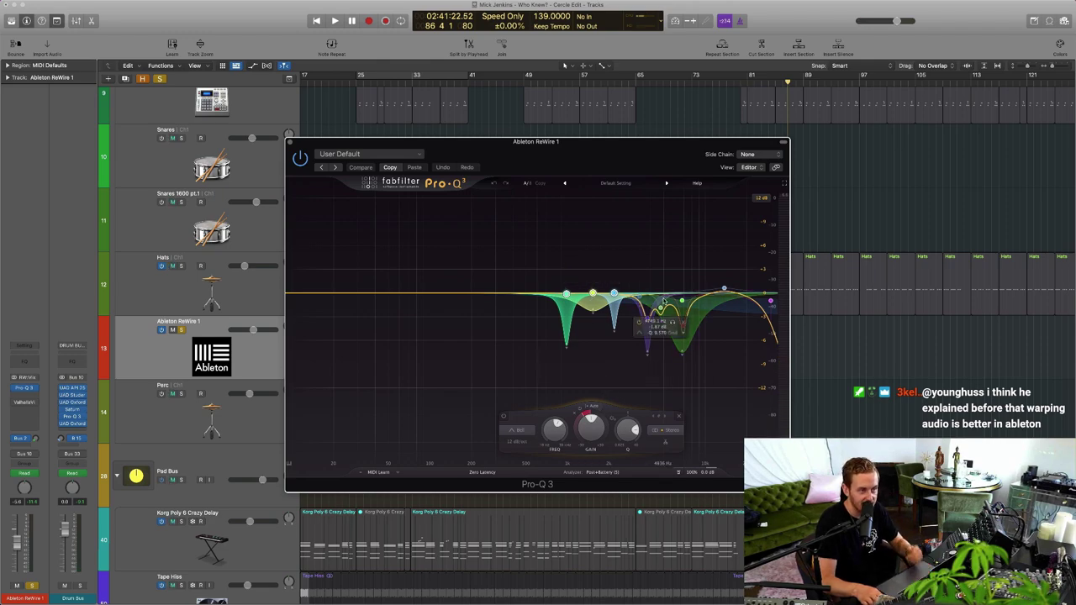
click(742, 84)
key(space)
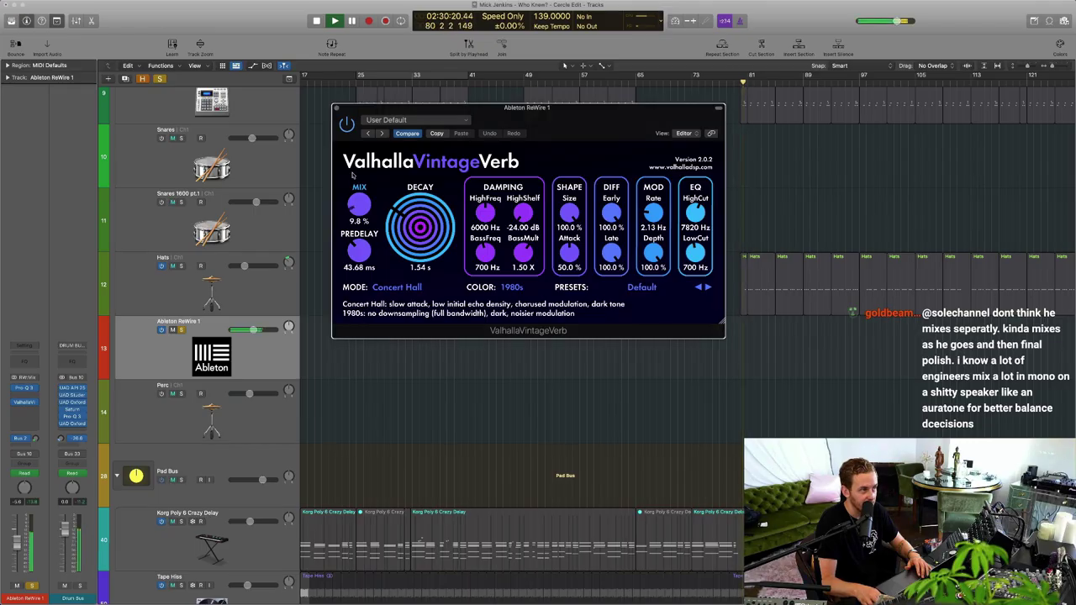
Undo the VintageVerb mix change with Cmd+Z
key(super+z)
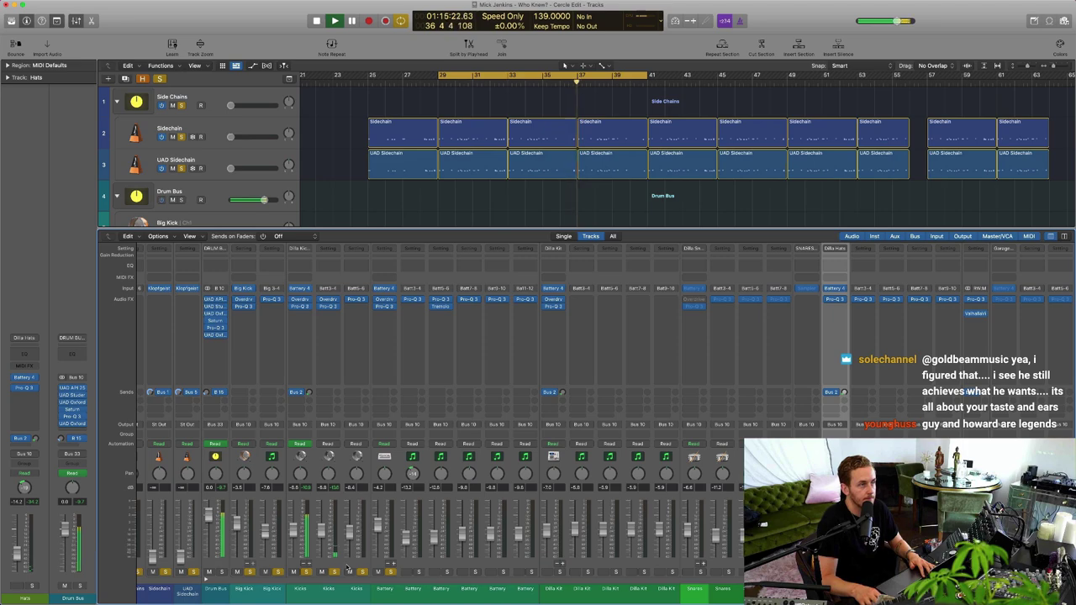
Stop playback, then restart it from bar 33
key(space)
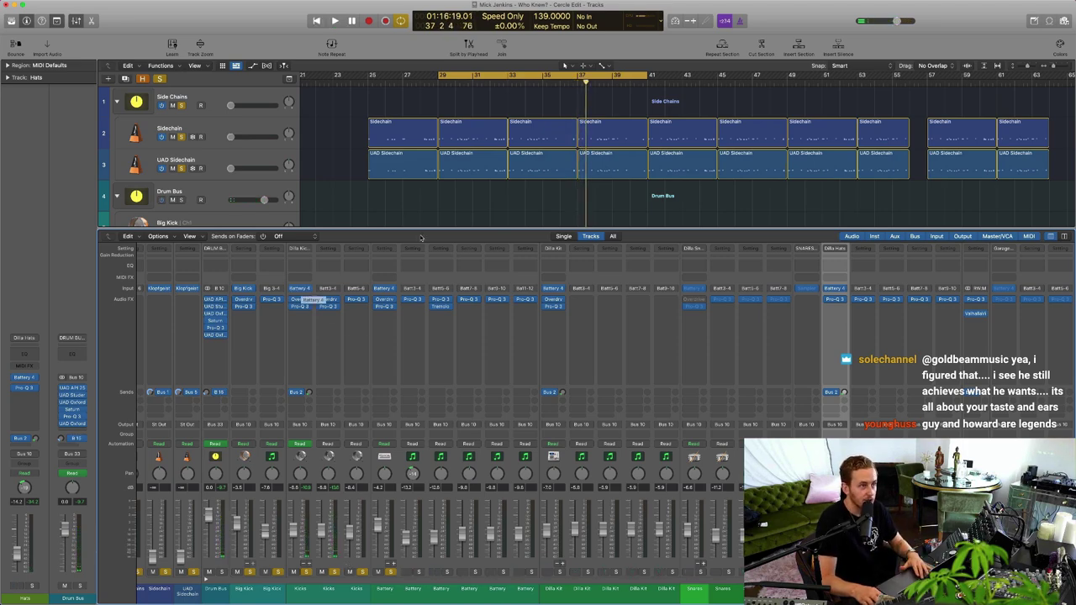
click(507, 83)
key(space)
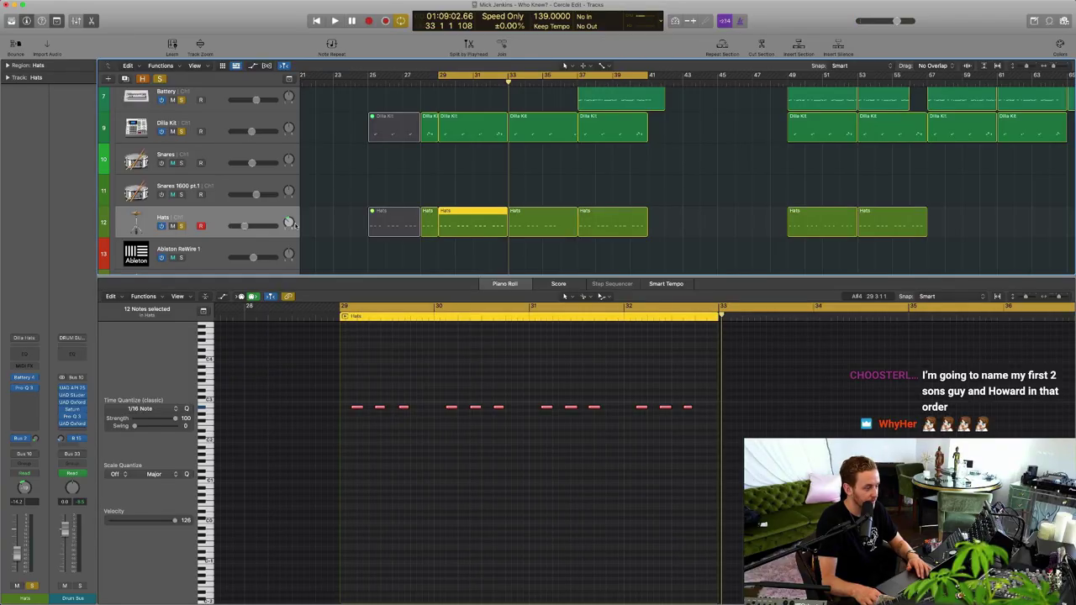
Play from bar 29 with the mixer showing, then hide the mixer and zoom out horizontally
key(space)
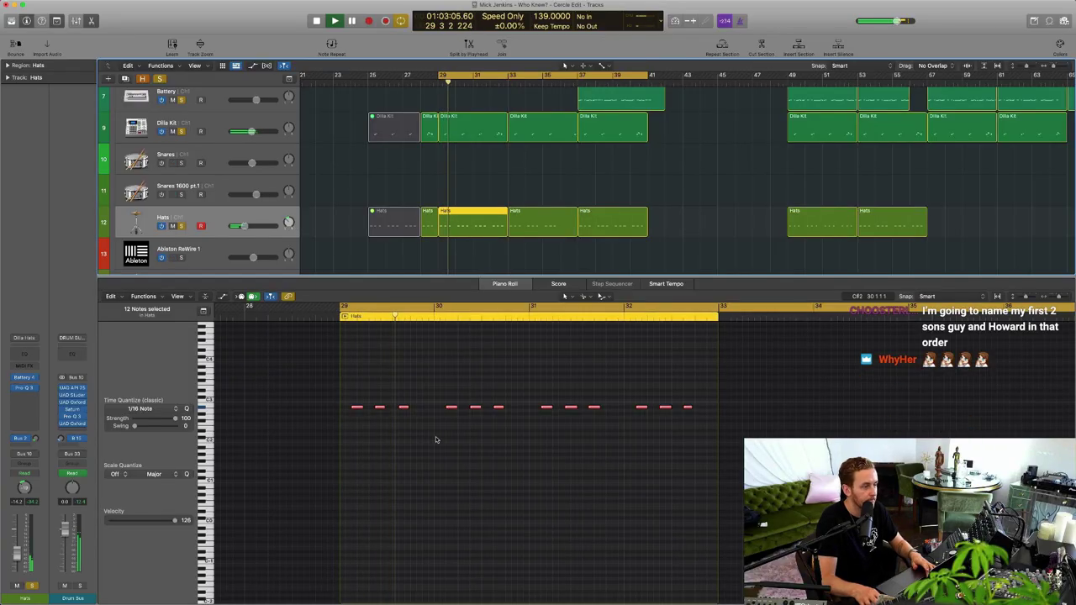
key(x)
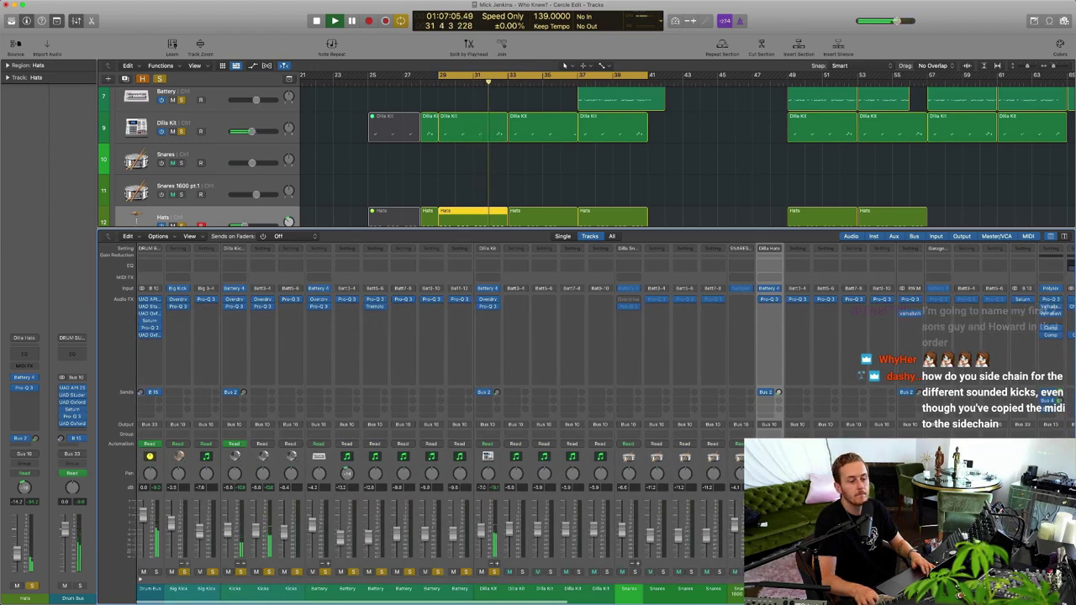
key(space)
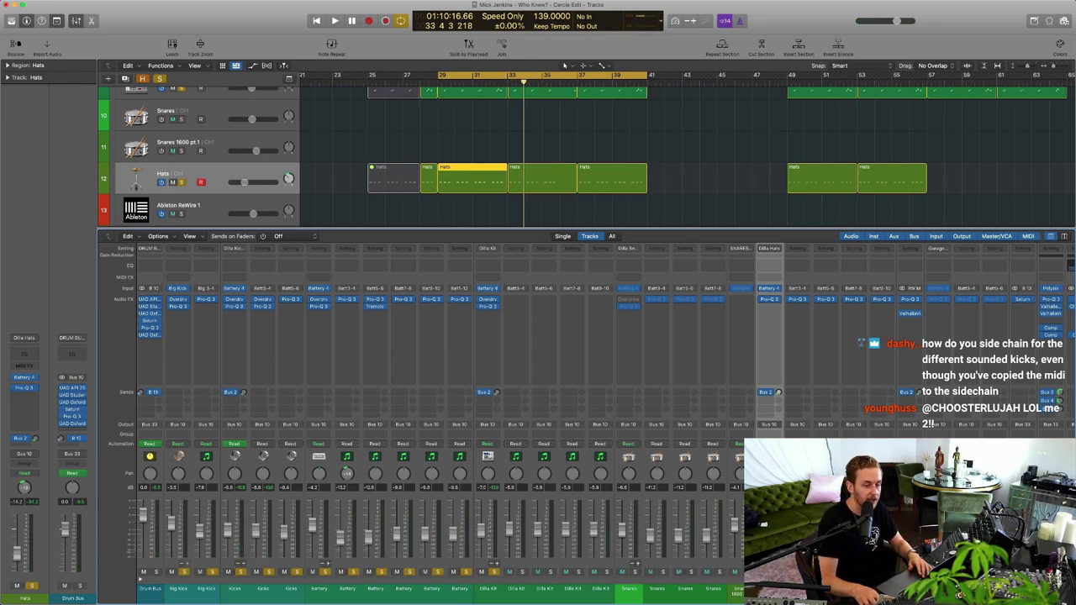
key(x)
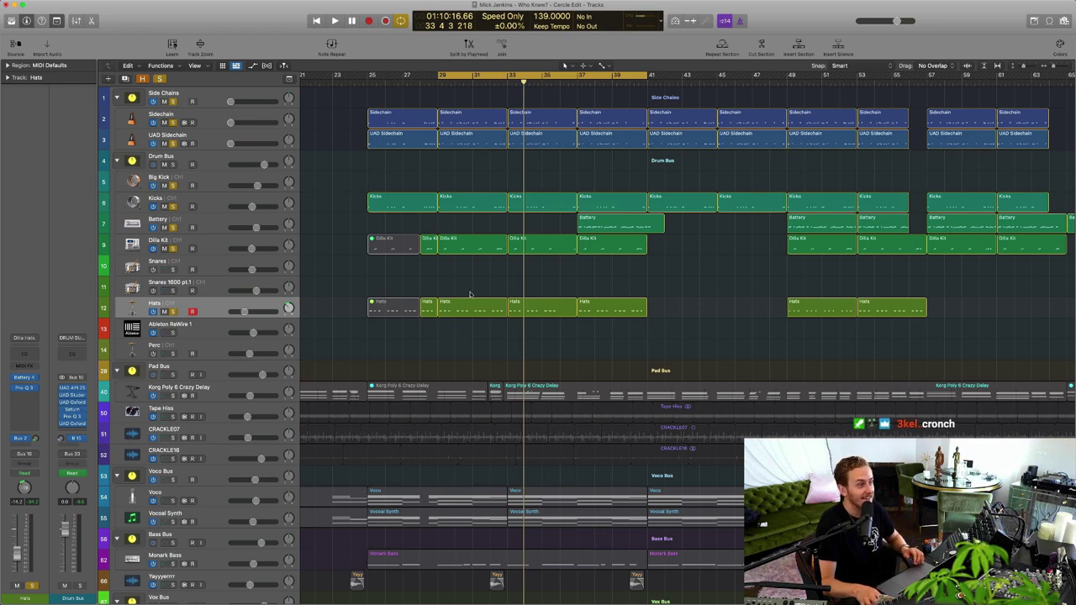
key(super+Left)
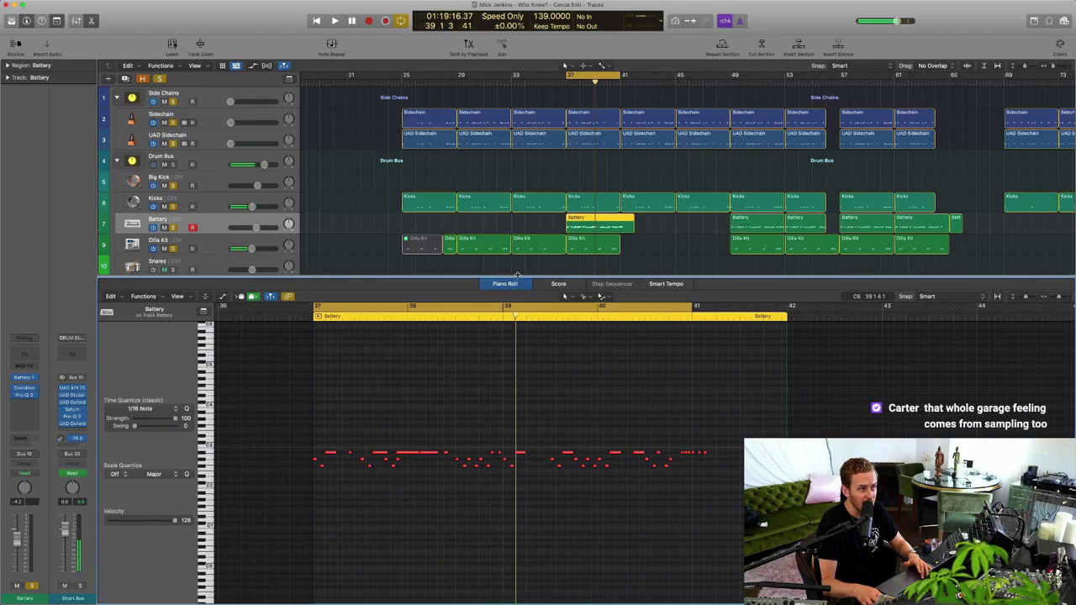
Inspect the Battery pattern's drum notes for pitch and velocity, then play from bar 37
scroll(397, 430, down, 1)
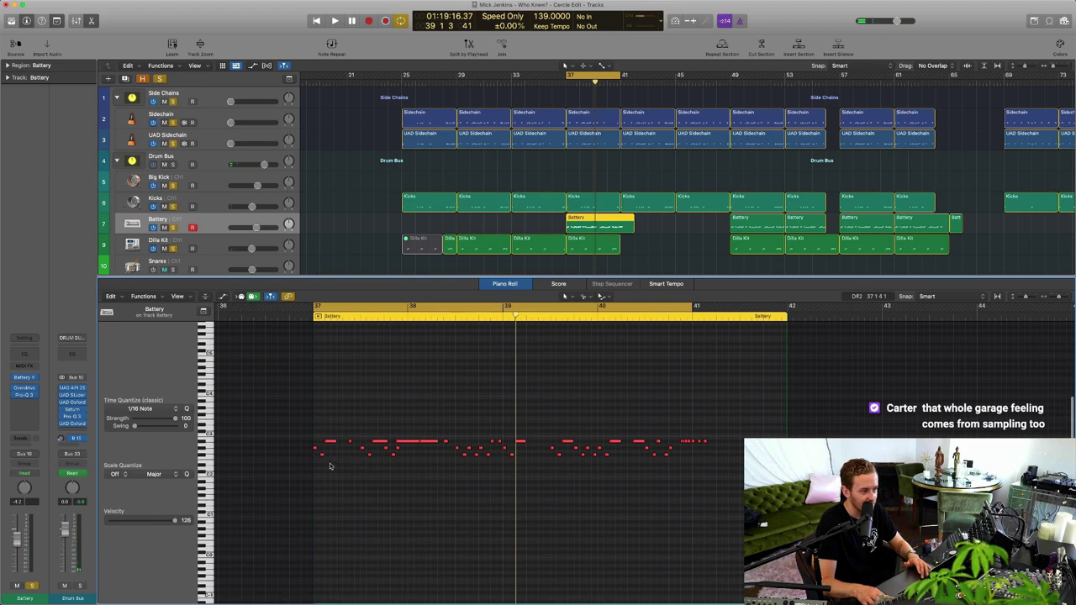
click(317, 449)
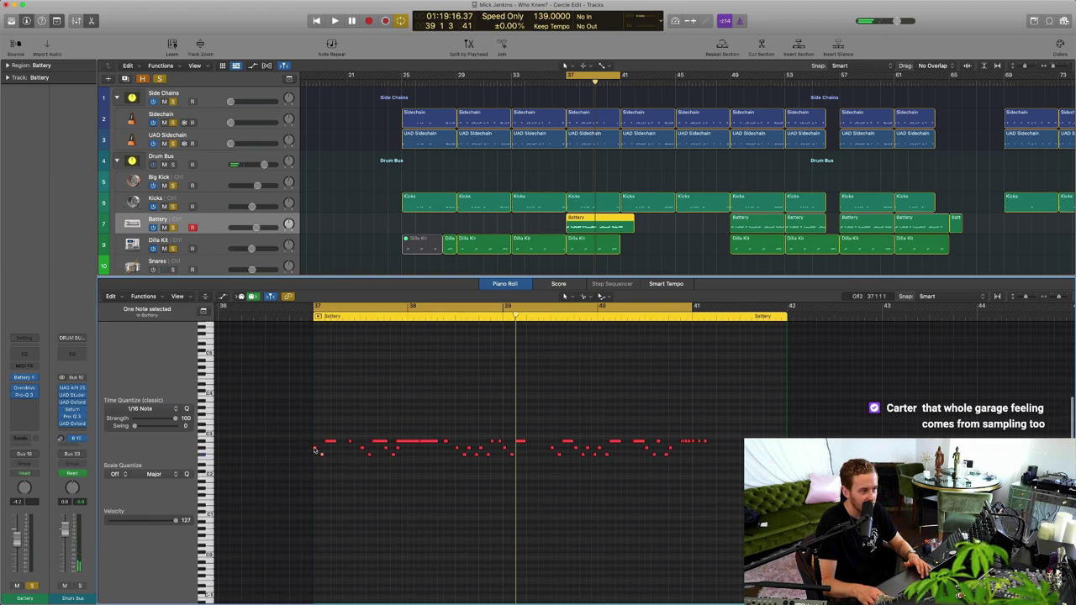
click(331, 441)
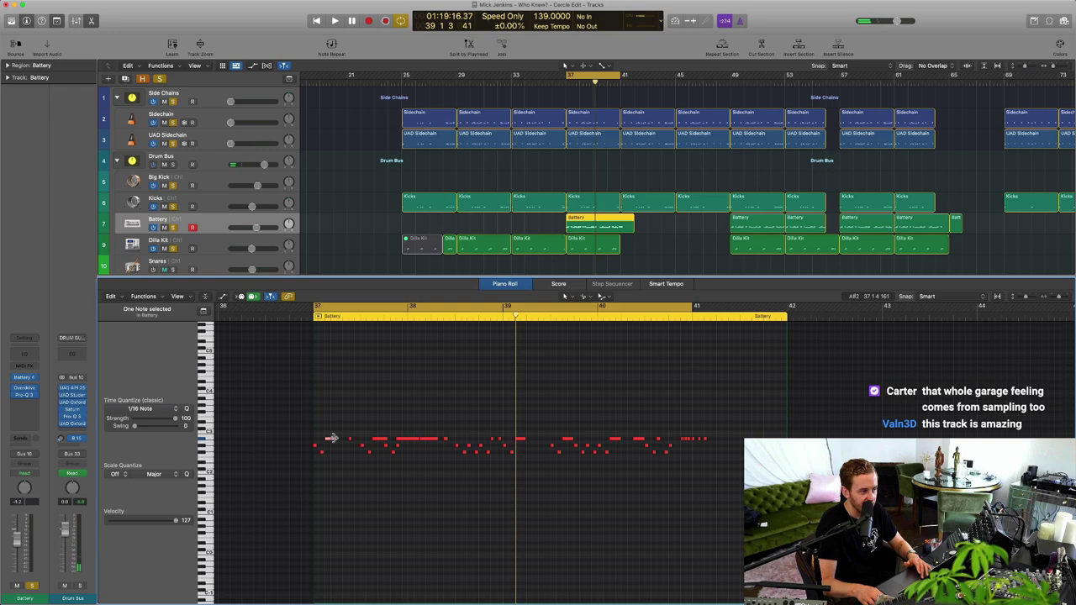
click(332, 440)
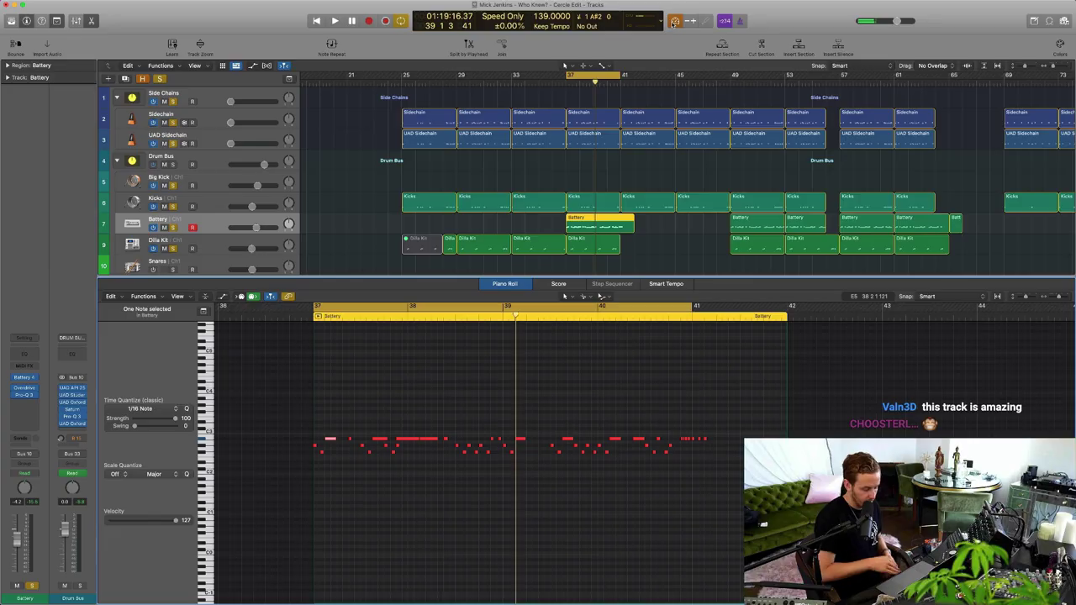
key(space)
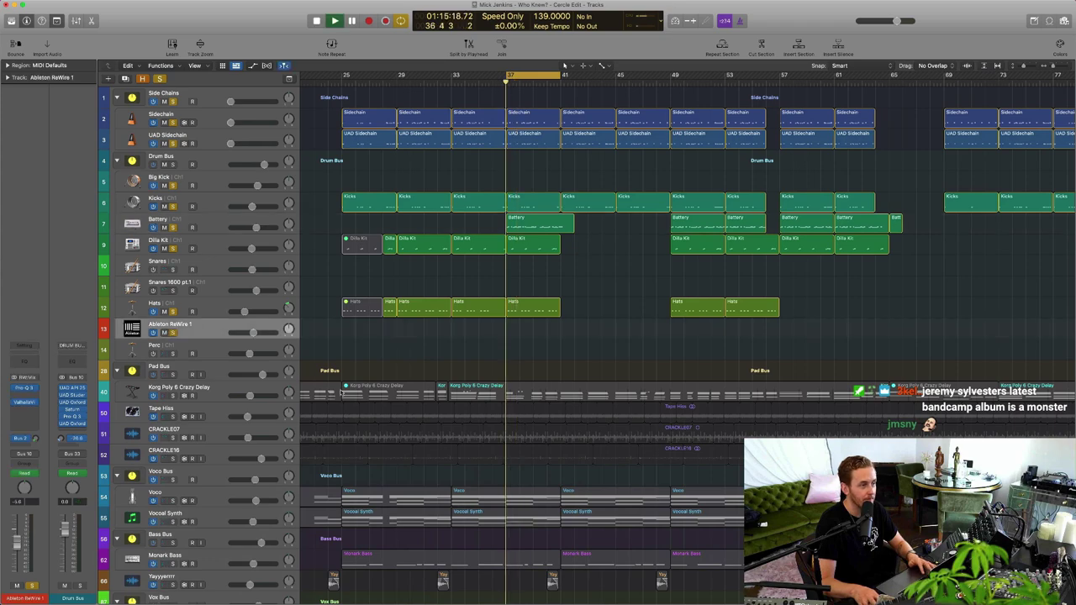
Solo the Ableton ReWire 1 track
click(173, 333)
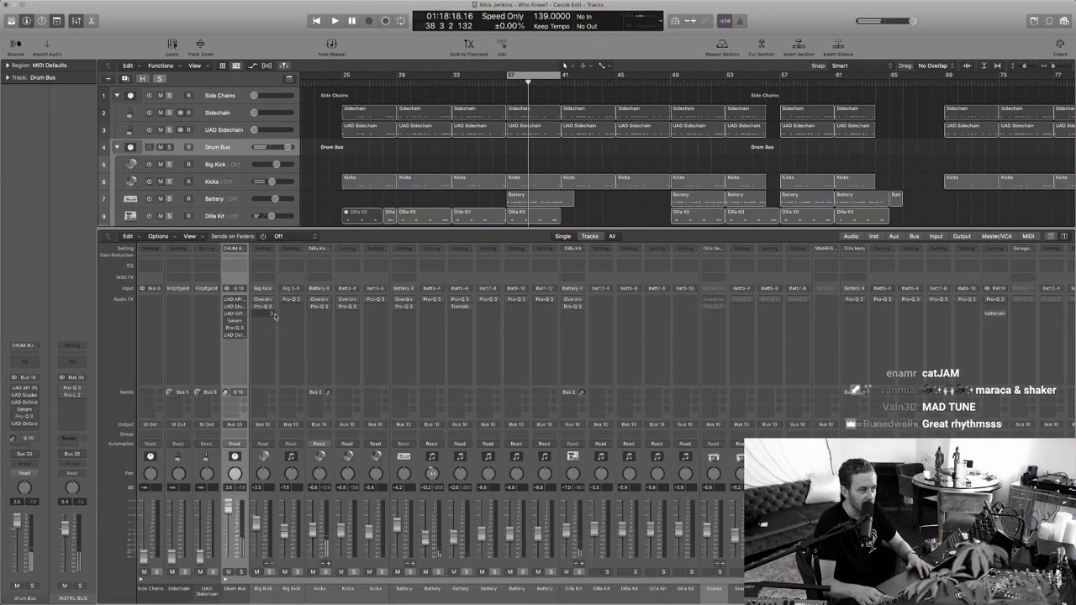
Lower the Drum Bus fader slightly and adjust the API 2500 compressor's mix amount
key(space)
key(space)
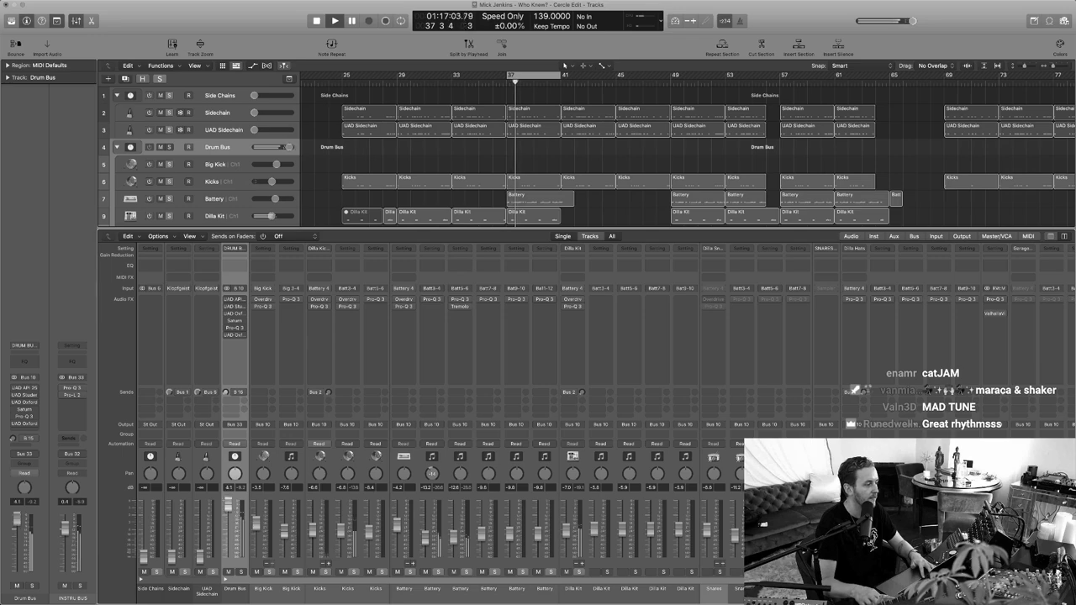
drag(227, 507, 227, 510)
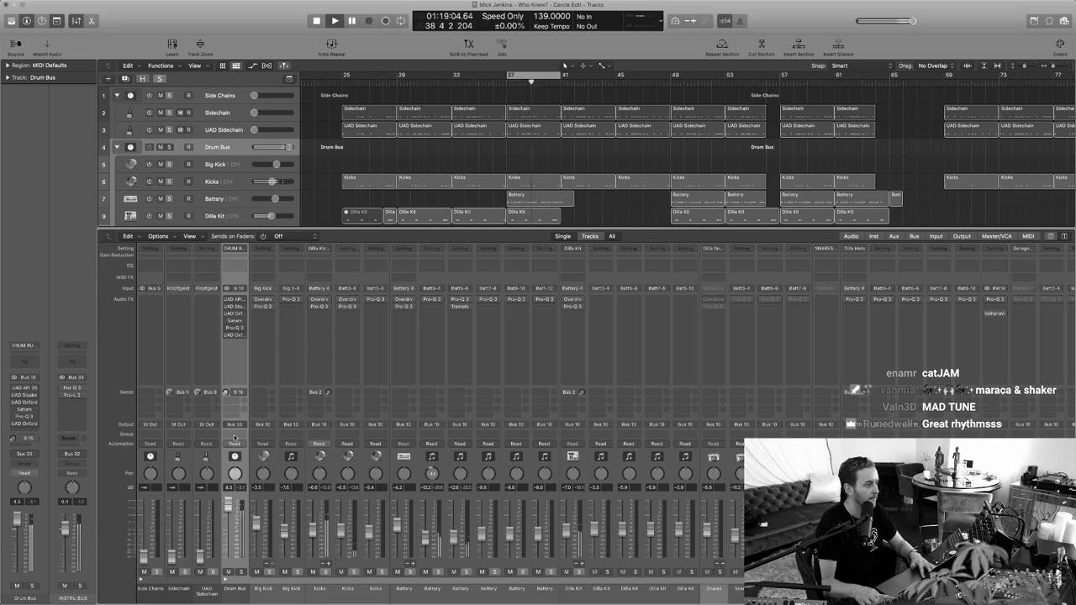
click(225, 301)
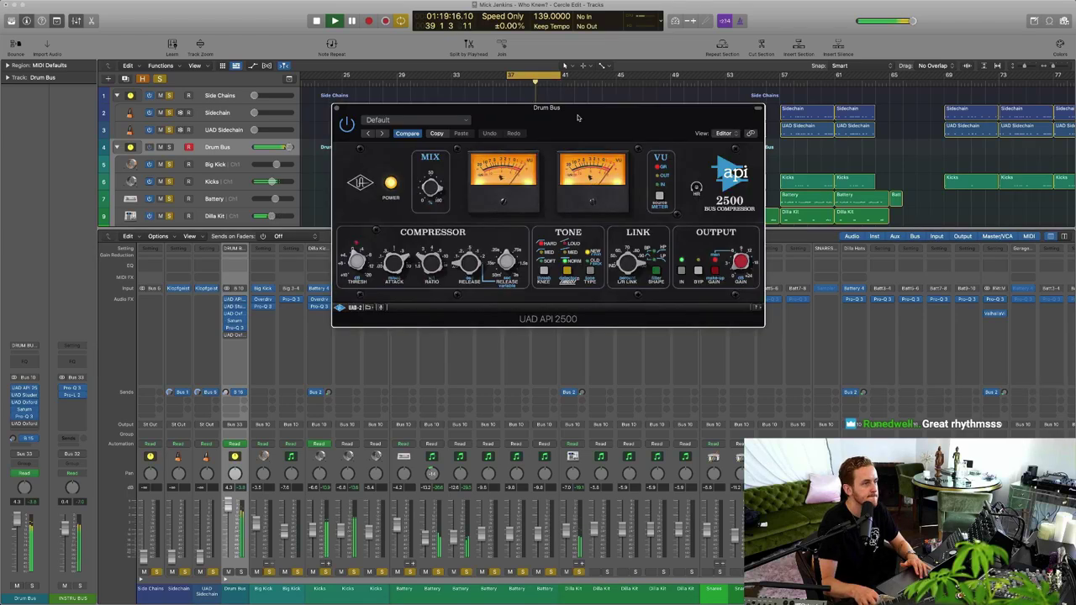
drag(575, 106, 433, 107)
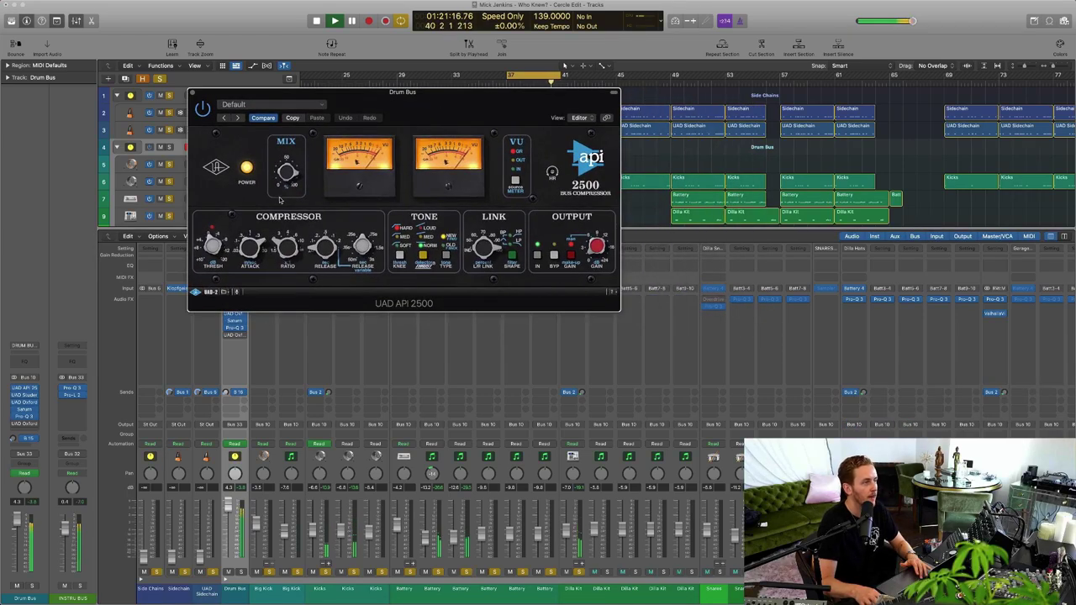
key(space)
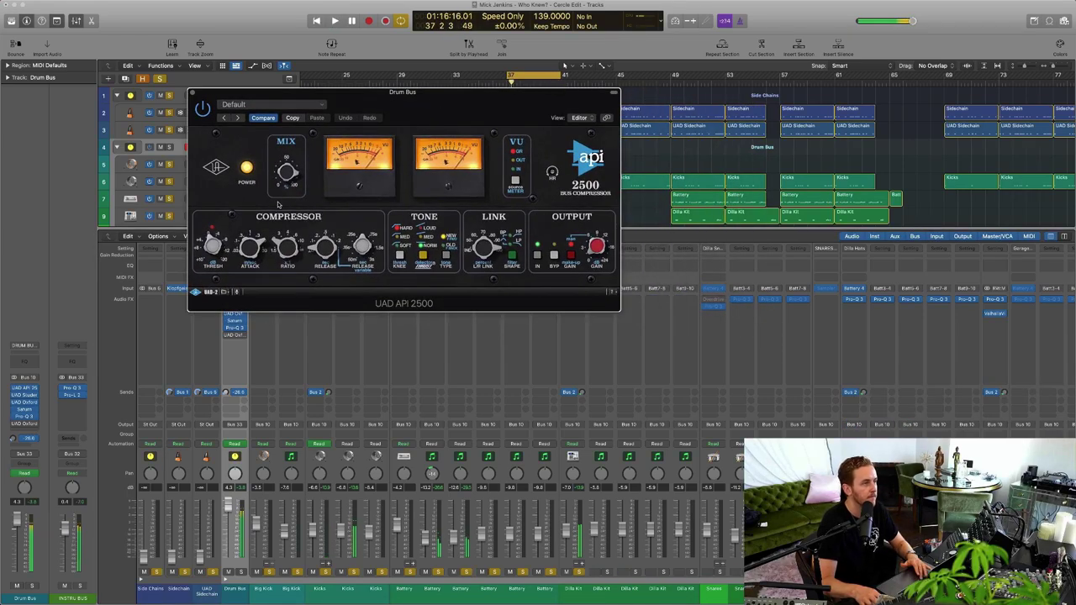
click(286, 172)
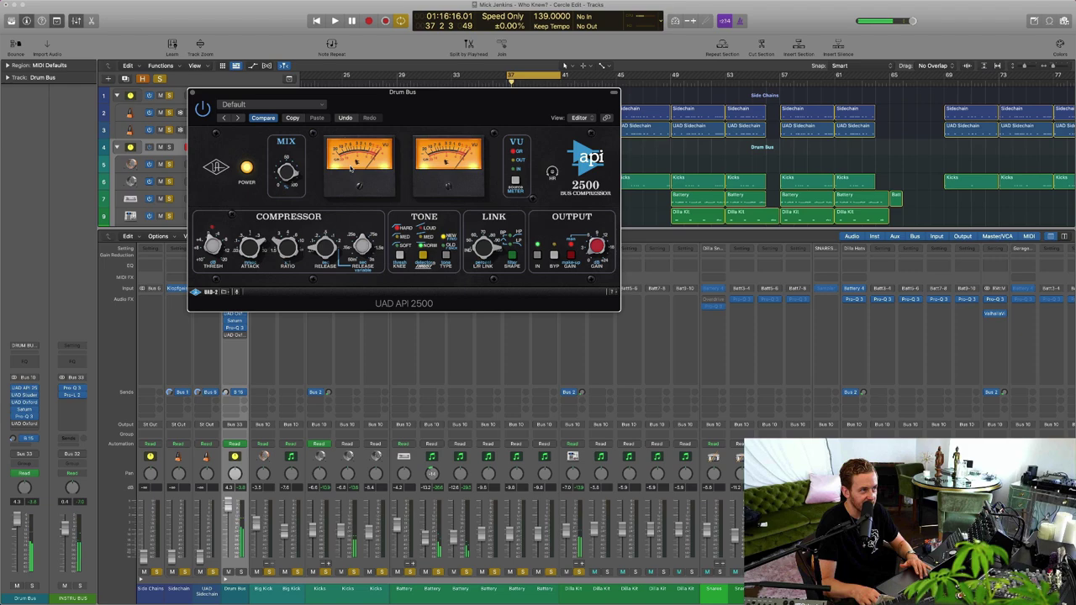
key(super+w)
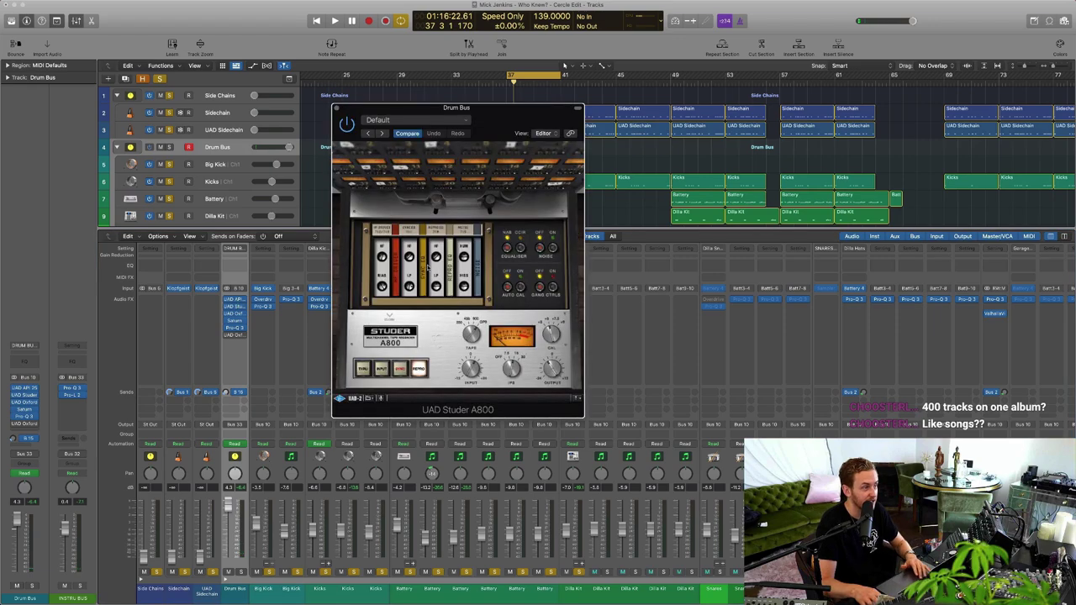
Audition the Drum Bus Studer A800 tape plugin during playback
key(space)
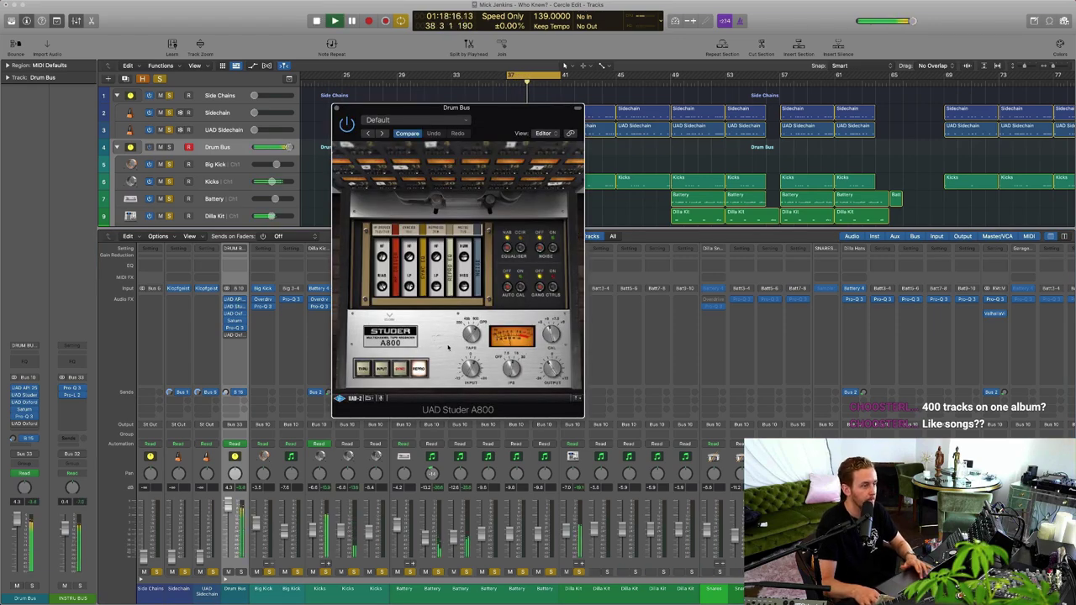
key(space)
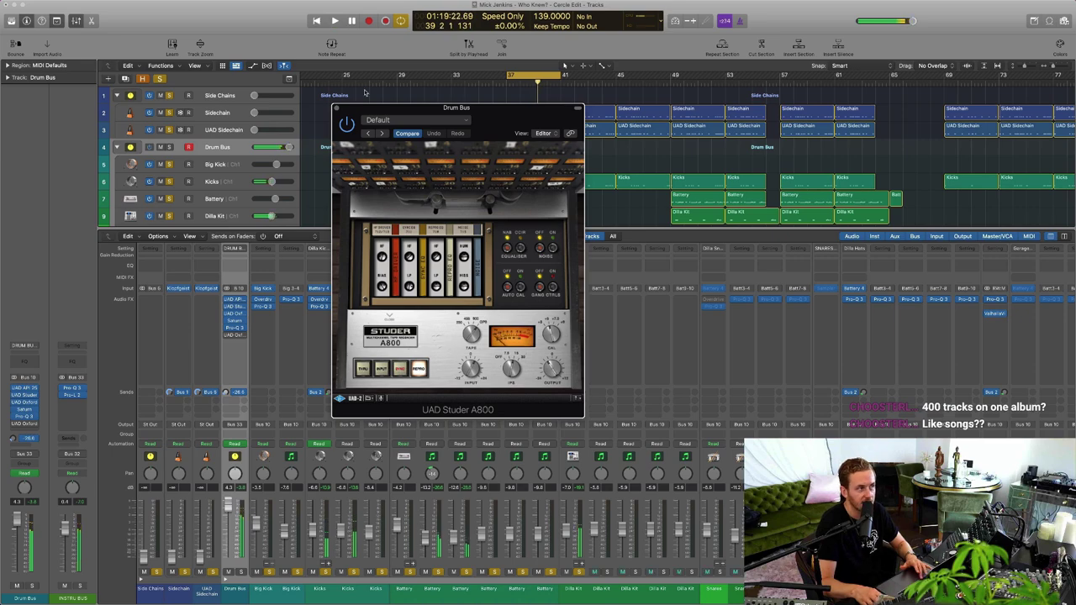
click(337, 109)
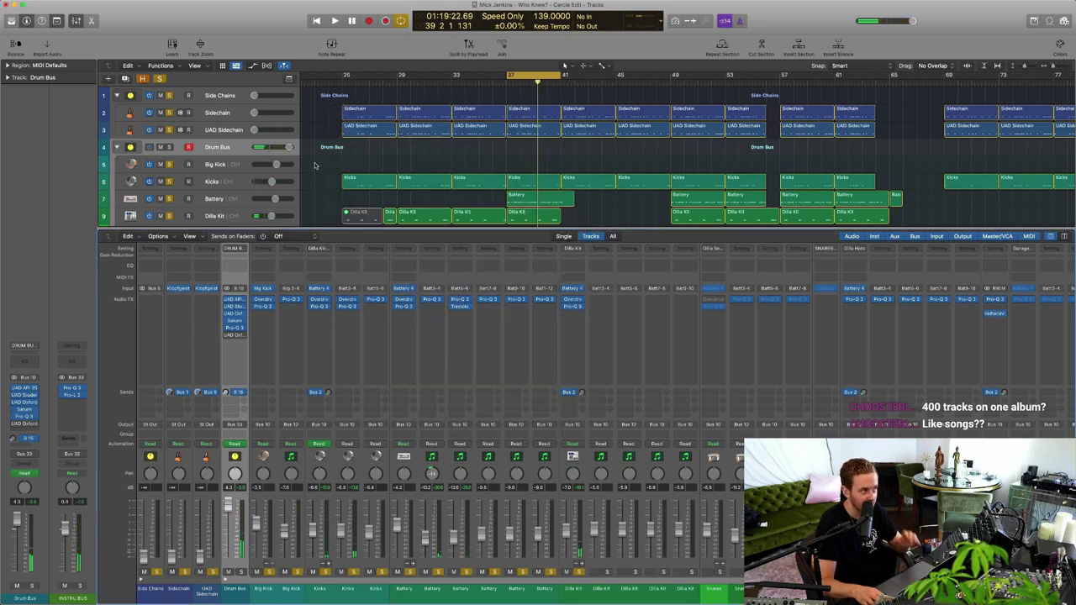
Audition the Drum Bus Oxford Inflator during playback
click(236, 314)
key(space)
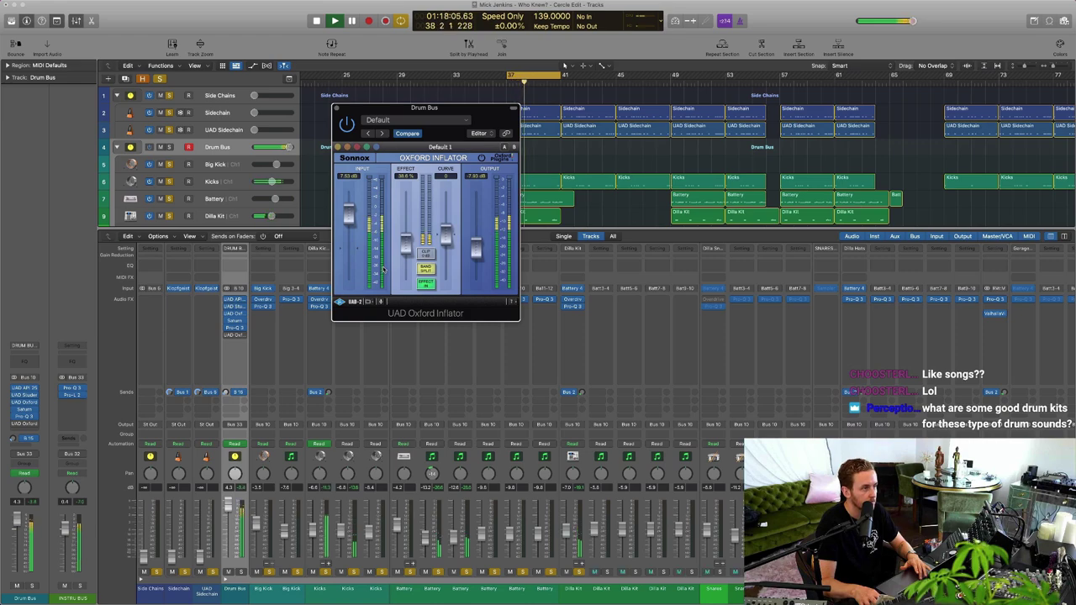
key(space)
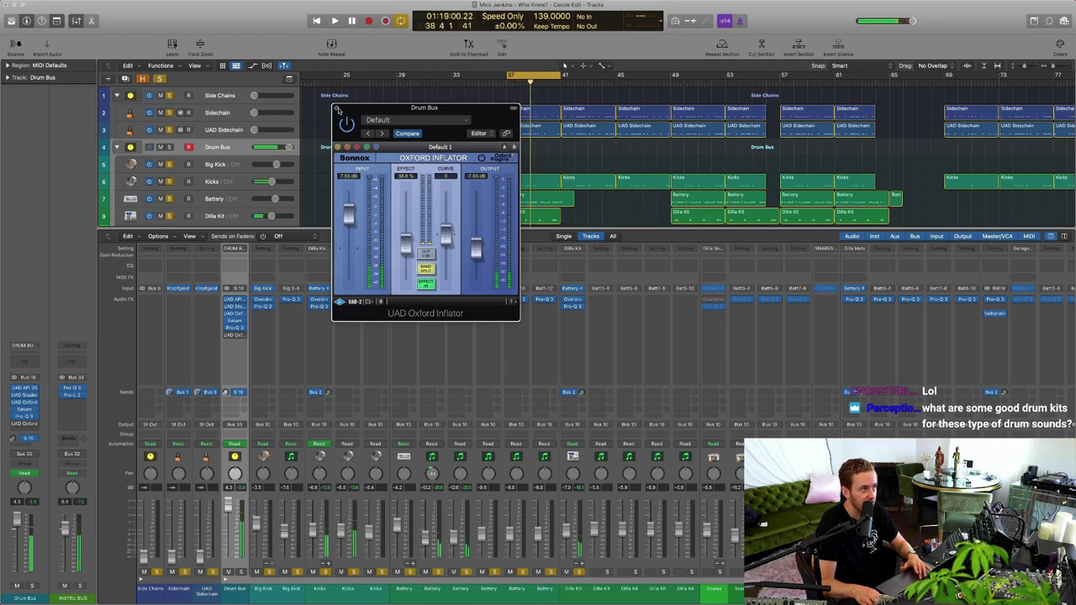
click(338, 109)
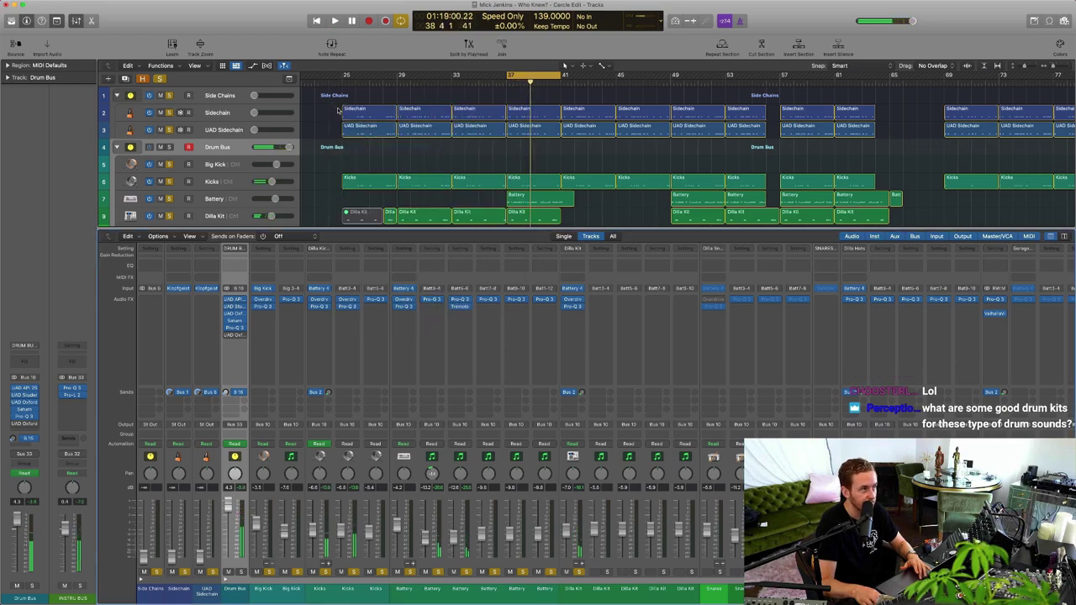
Check the Drum Bus Saturn plugin, then bring up its Pro-Q 3 EQ
click(236, 324)
click(236, 326)
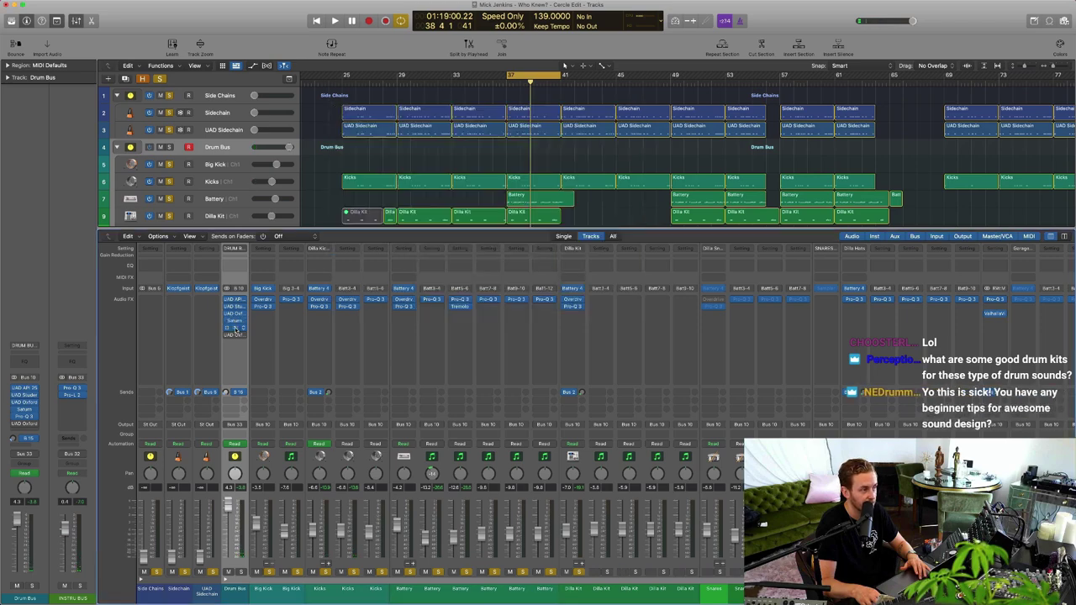
click(236, 328)
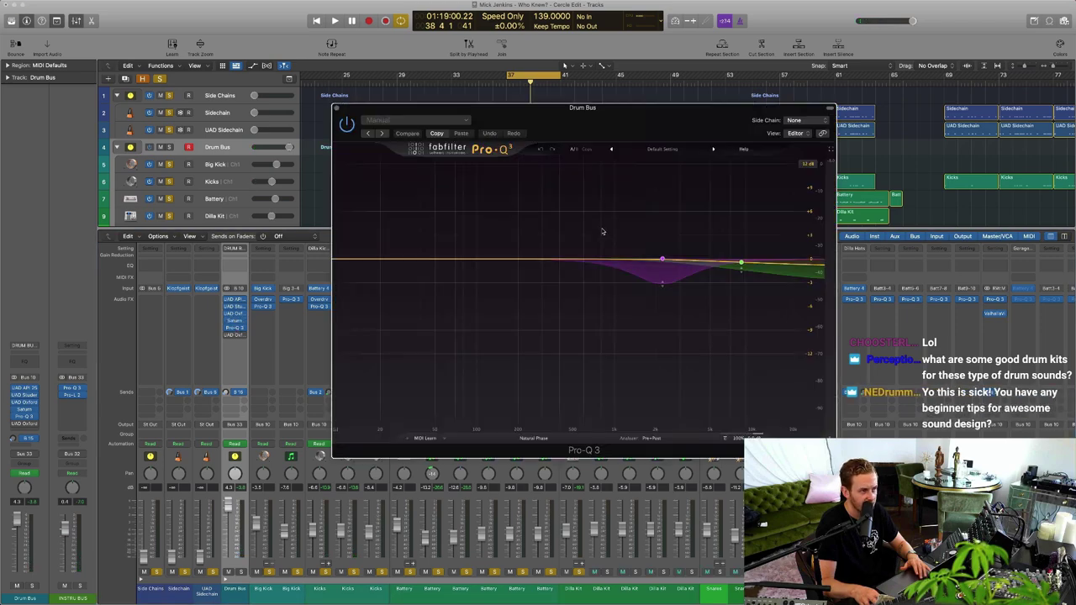
Pull the Drum Bus Pro-Q 3 band down to about -0.67 dB, audition, and close the EQ
mouse_move(660, 261)
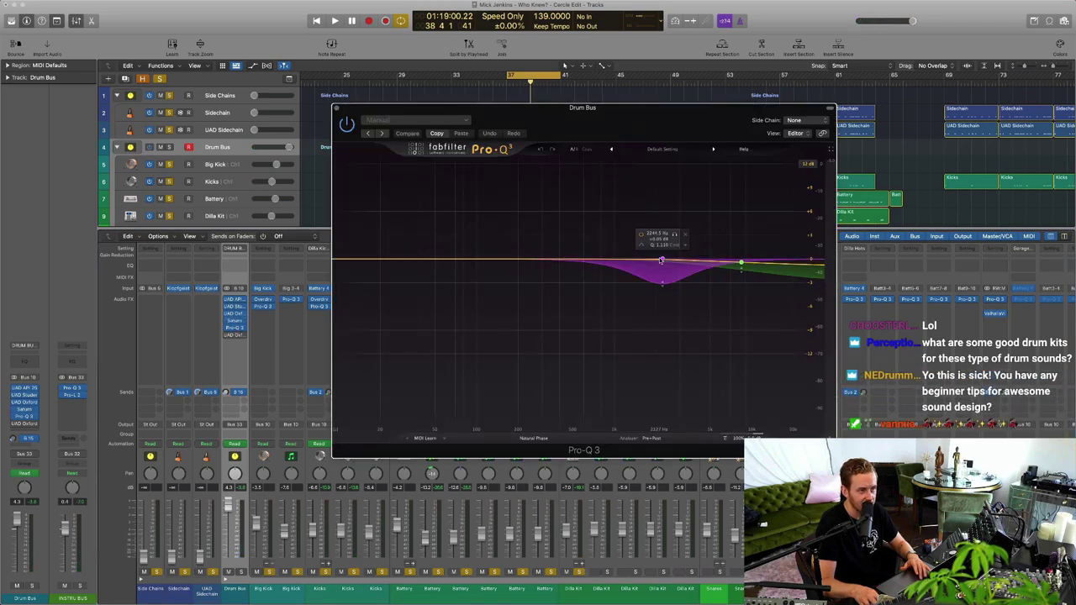
drag(661, 260, 661, 265)
key(space)
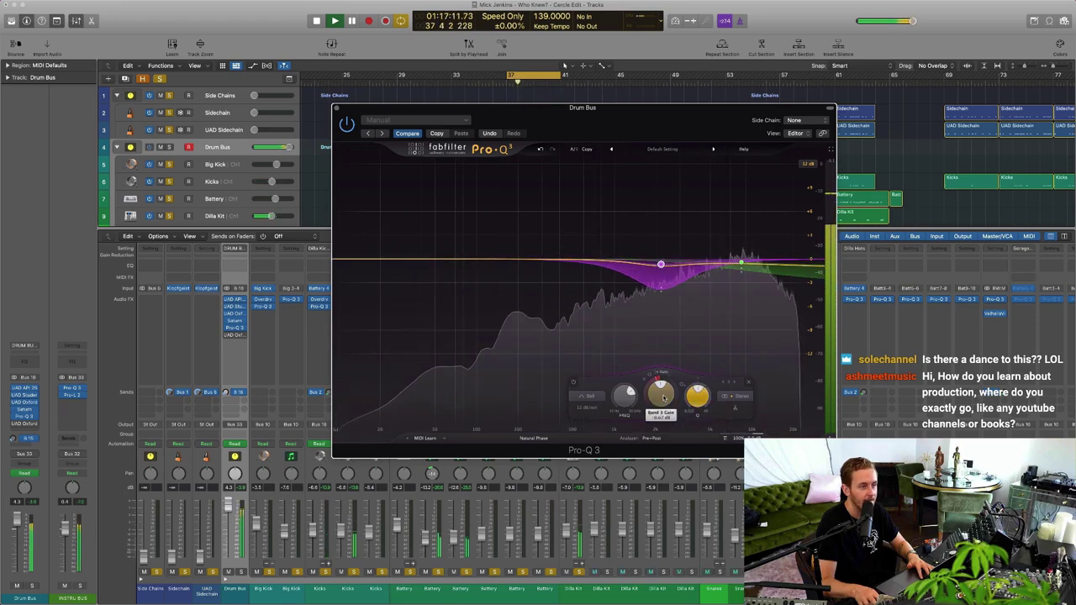
key(super+w)
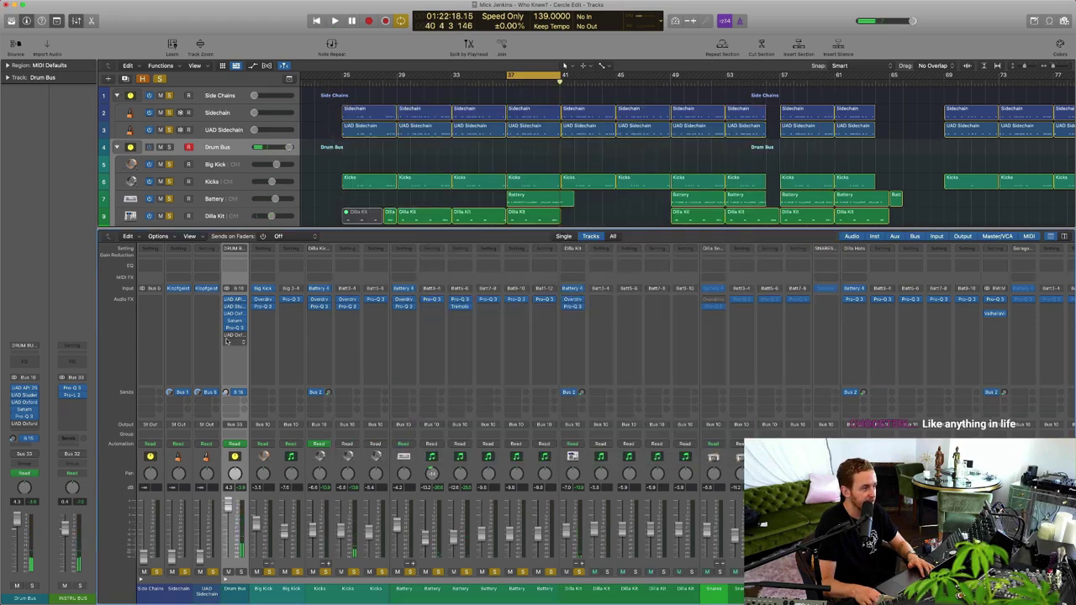
click(234, 340)
click(227, 339)
click(236, 335)
key(space)
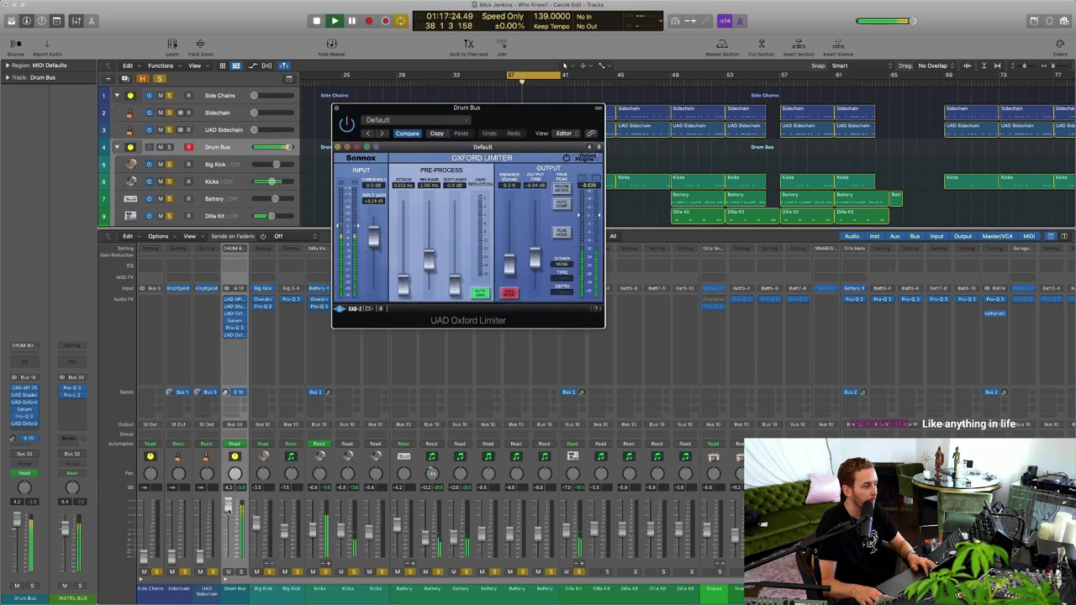
key(space)
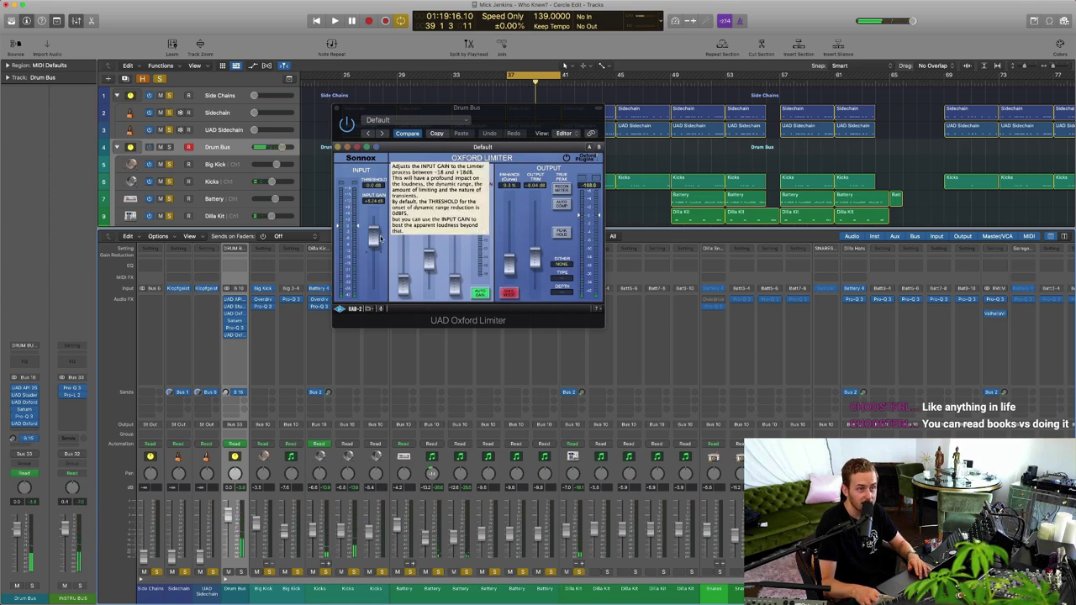
click(411, 155)
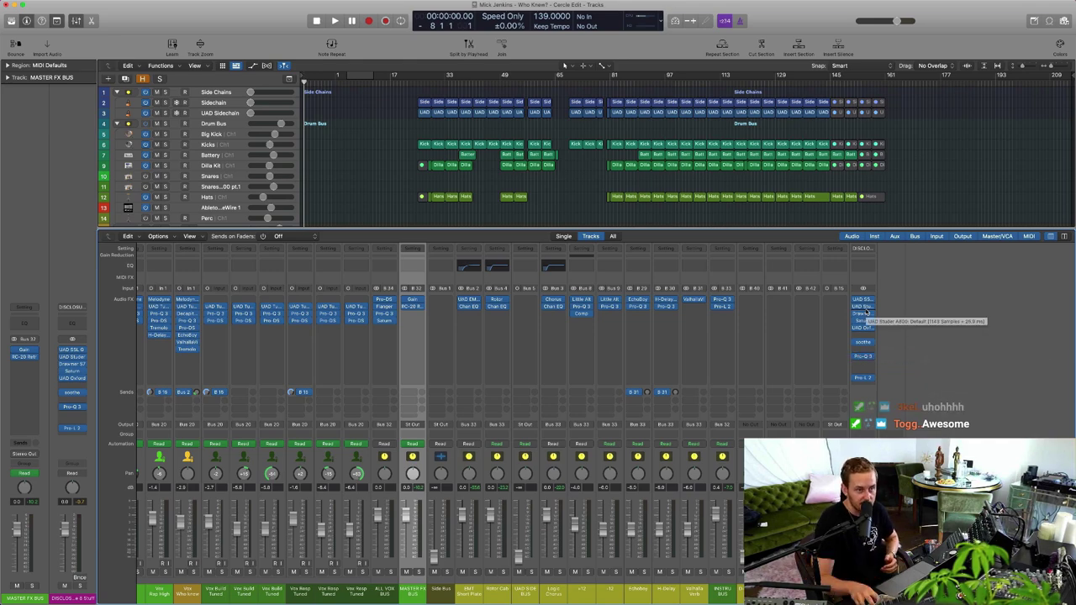
Widen the mixer channel strips with Cmd+Right Arrow
key(super+Right)
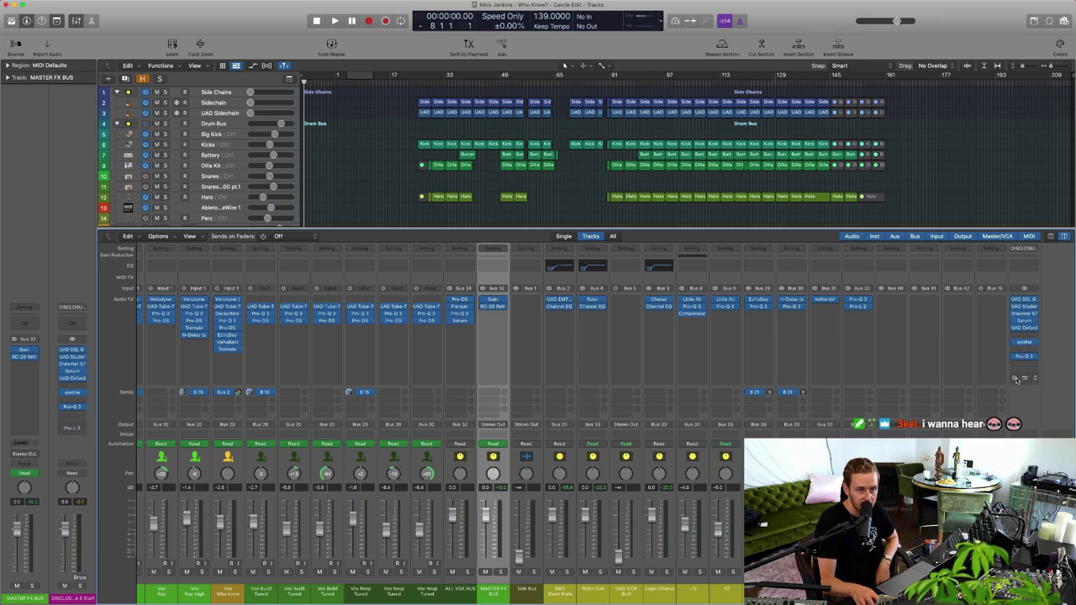
Close the mixer with X to reveal the full arrangement down to track 122, including Pad, Voco and Bass buses
key(x)
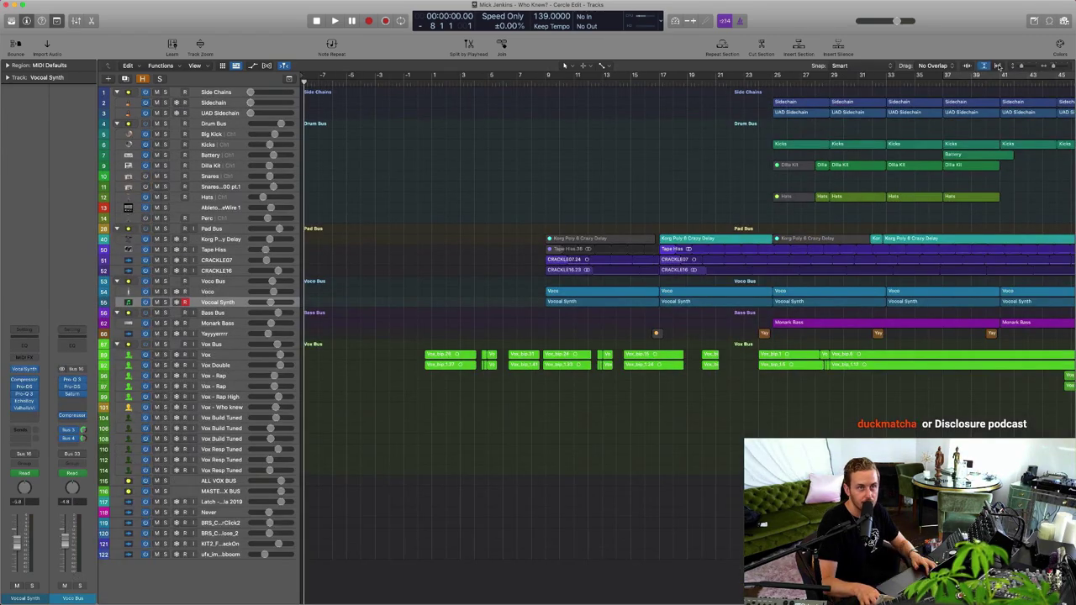